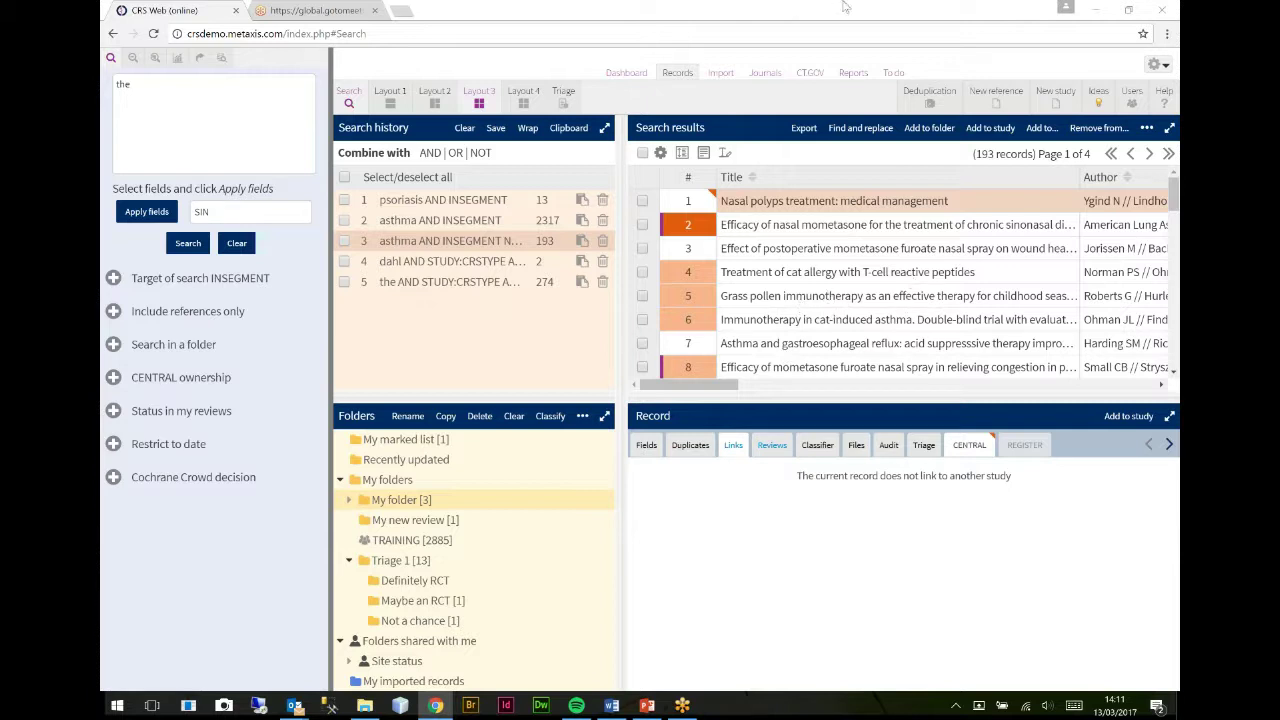
{"action": "left_click", "coordinate": [1052, 103]}
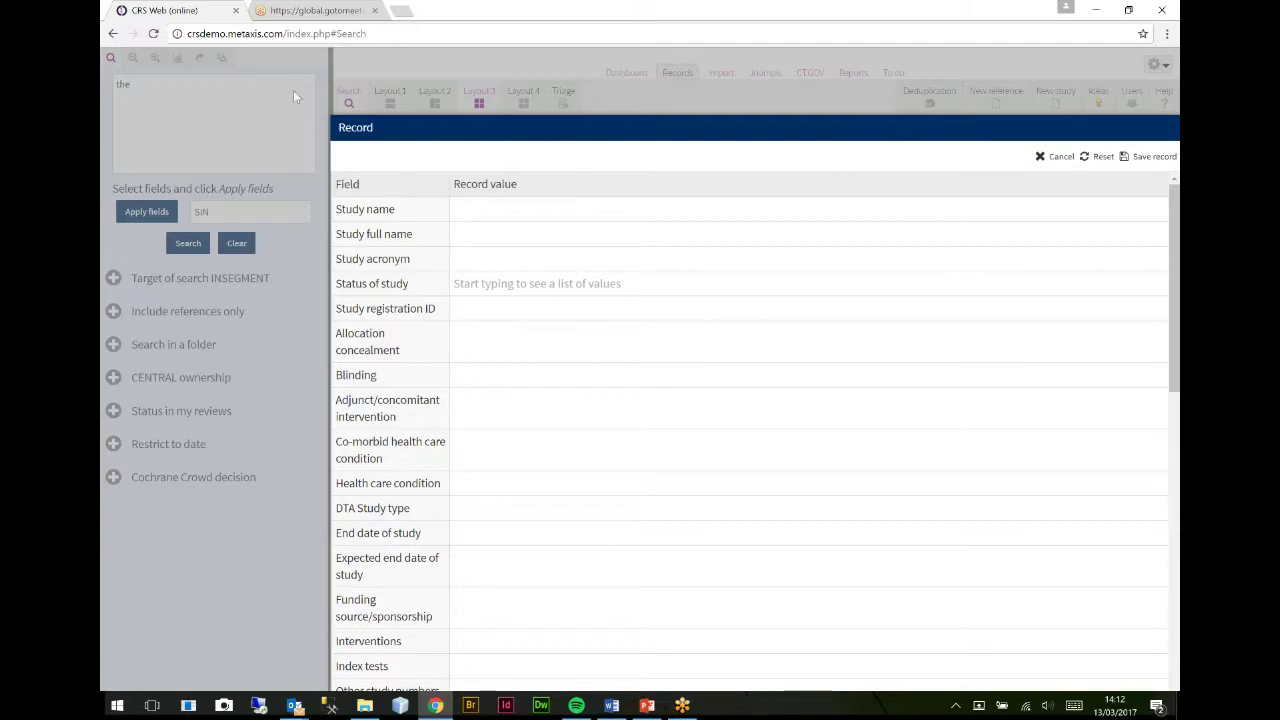
{"action": "left_click", "coordinate": [1059, 160]}
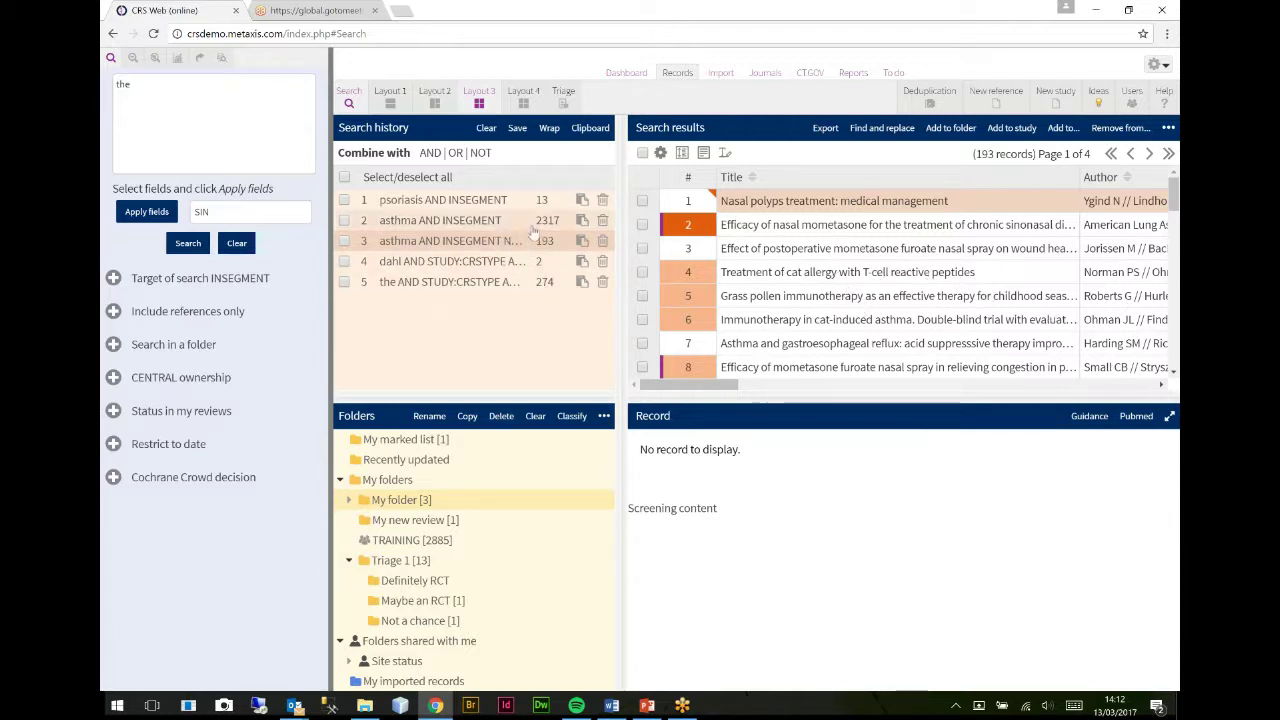
Load the 13 records of the 'psoriasis AND INSEGMENT' search from history line 1
{"action": "left_click", "coordinate": [507, 201]}
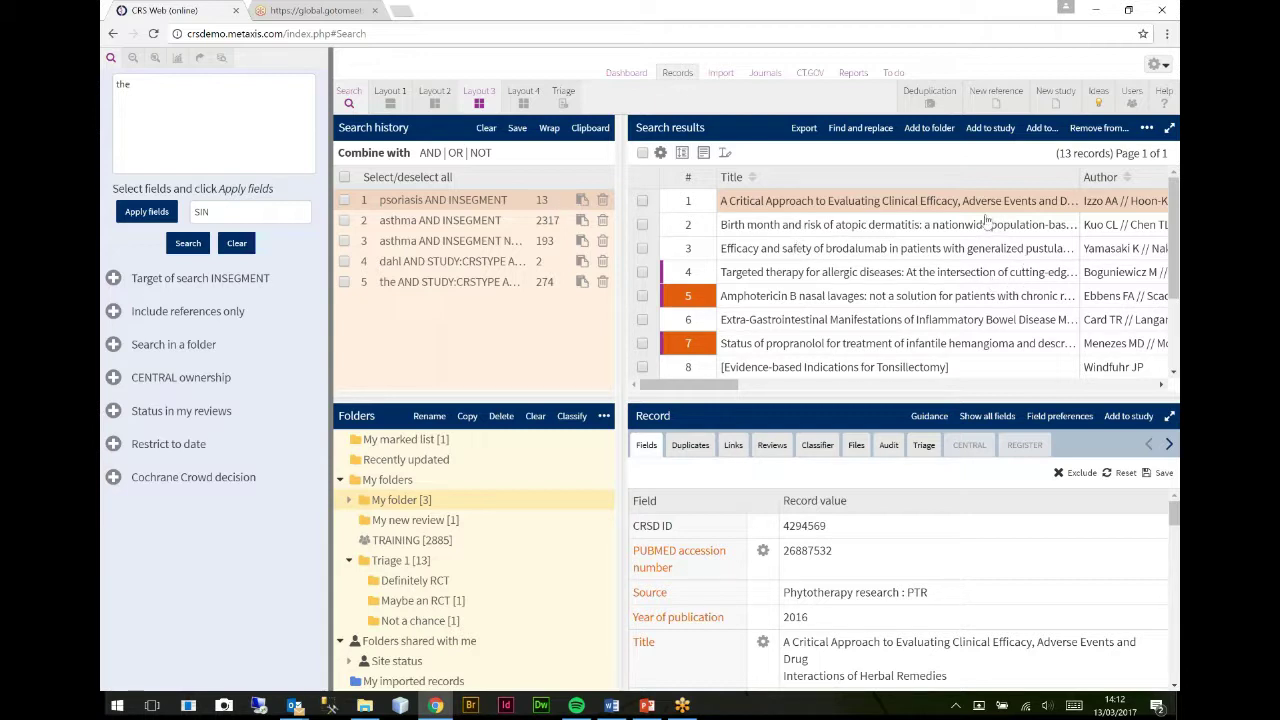
Start adding the 13 psoriasis records to a new study named 'Dooley 2017'
{"action": "left_click", "coordinate": [995, 131]}
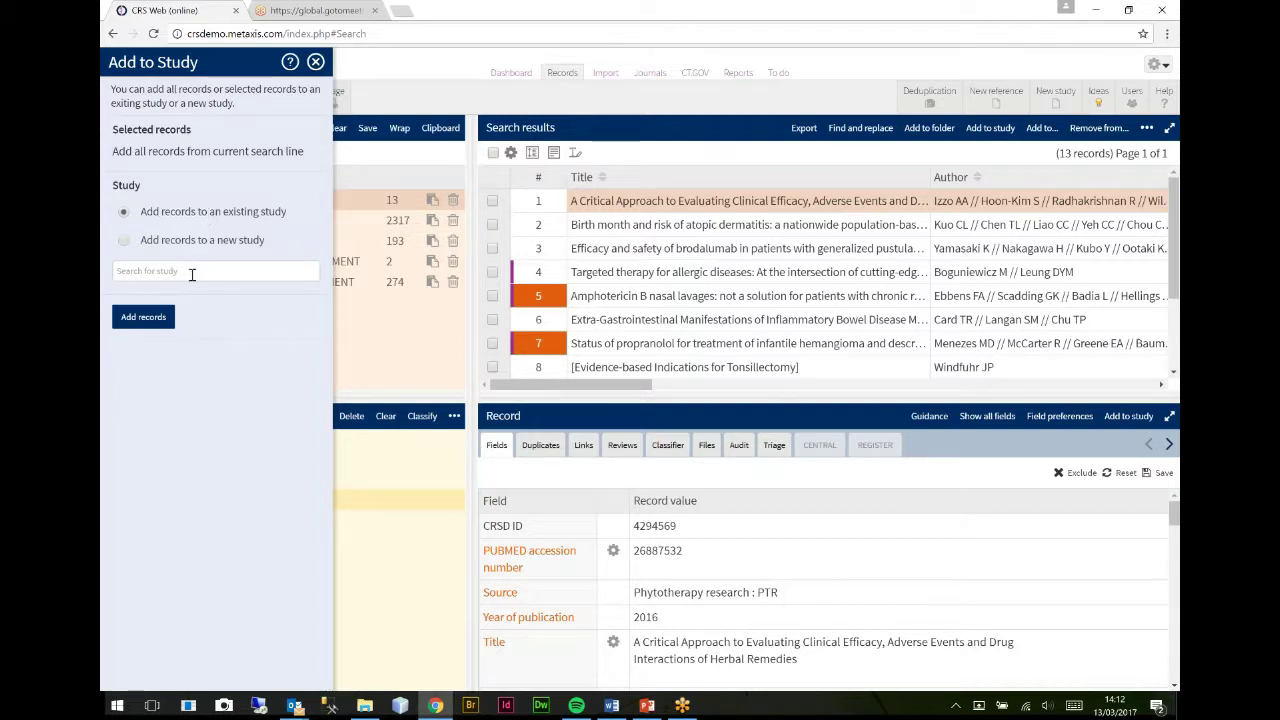
{"action": "left_click", "coordinate": [124, 241]}
{"action": "left_click", "coordinate": [173, 270]}
{"action": "type", "text": "Dooley 2017"}
Link all 13 records to Dooley 2017 and close the Add to Study panel
{"action": "left_click", "coordinate": [145, 320]}
{"action": "left_click", "coordinate": [316, 63]}
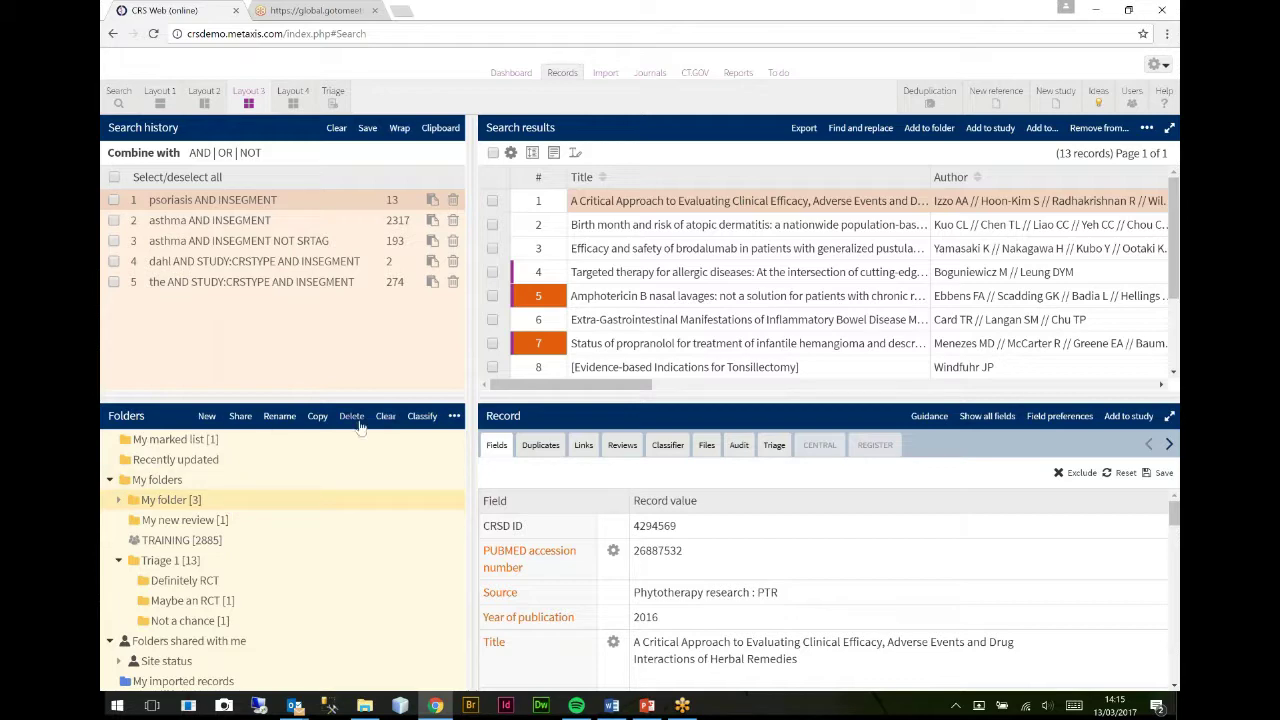
List My folder's 3 records, showing the beta-carotene buccal mucosal cell study in detail
{"action": "left_click", "coordinate": [454, 416]}
{"action": "left_click", "coordinate": [454, 416]}
{"action": "left_click", "coordinate": [165, 503]}
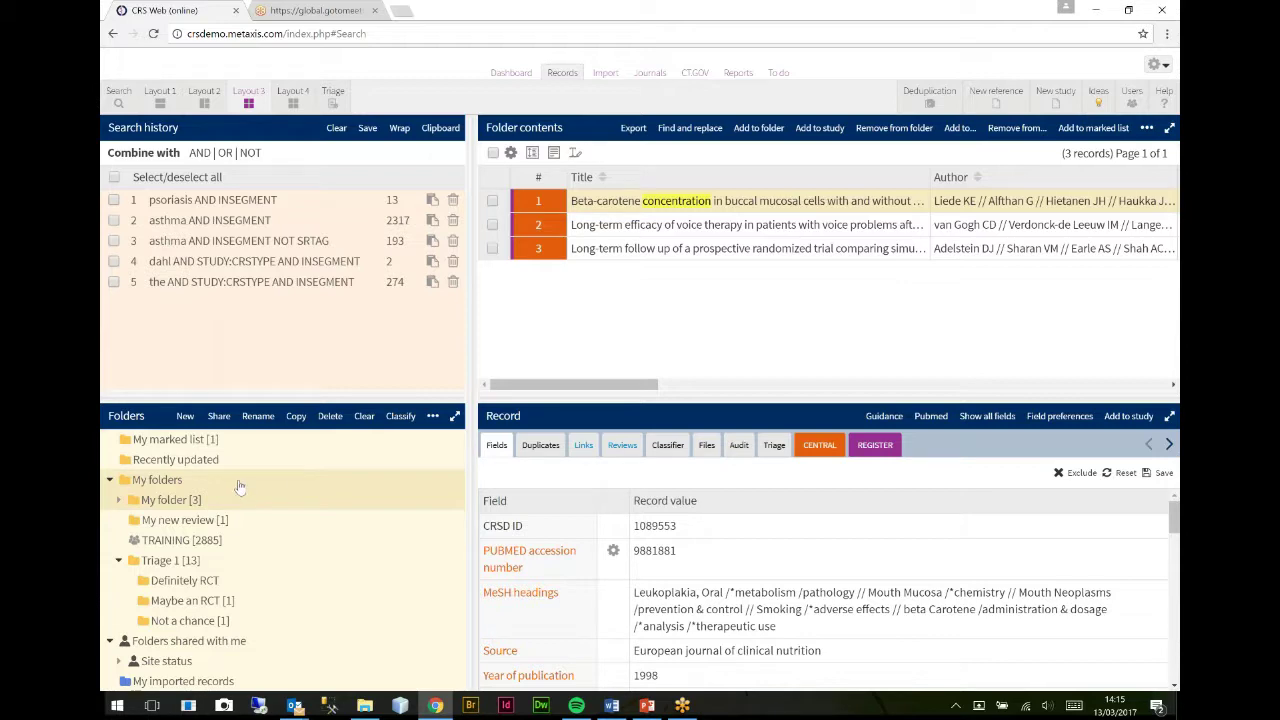
{"action": "left_click", "coordinate": [433, 418]}
{"action": "left_click", "coordinate": [418, 433]}
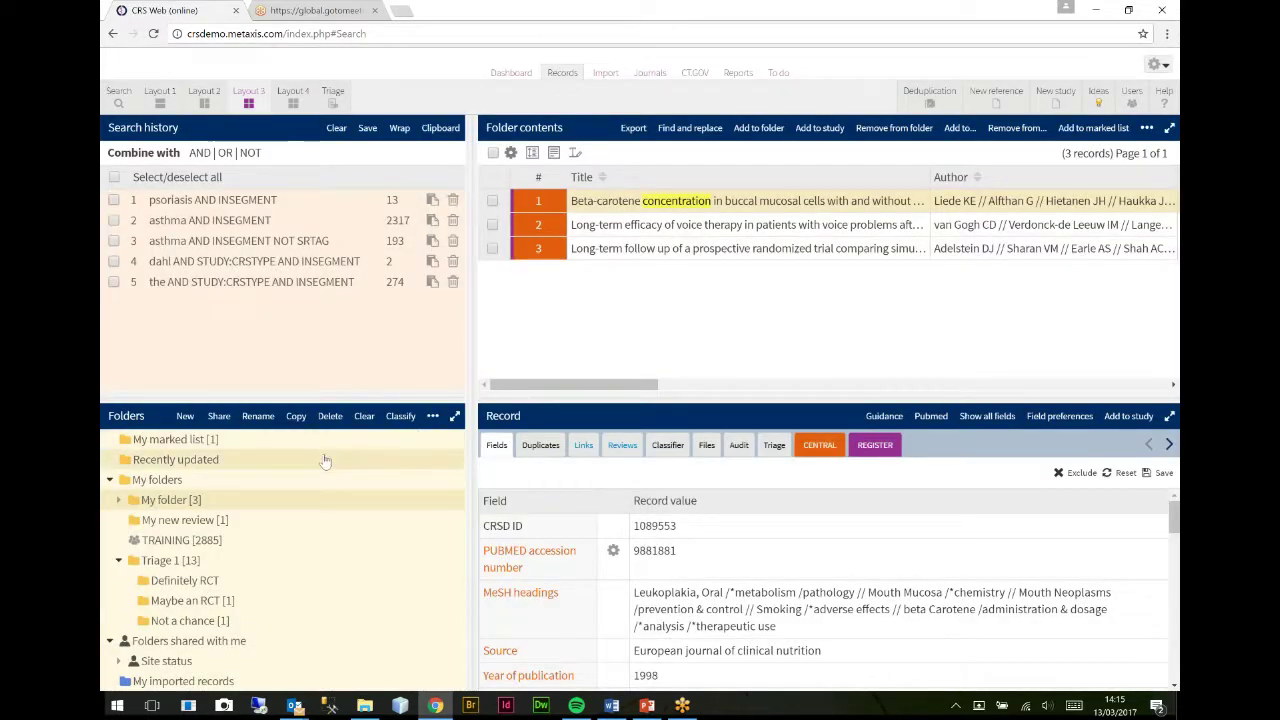
{"action": "left_click", "coordinate": [194, 502]}
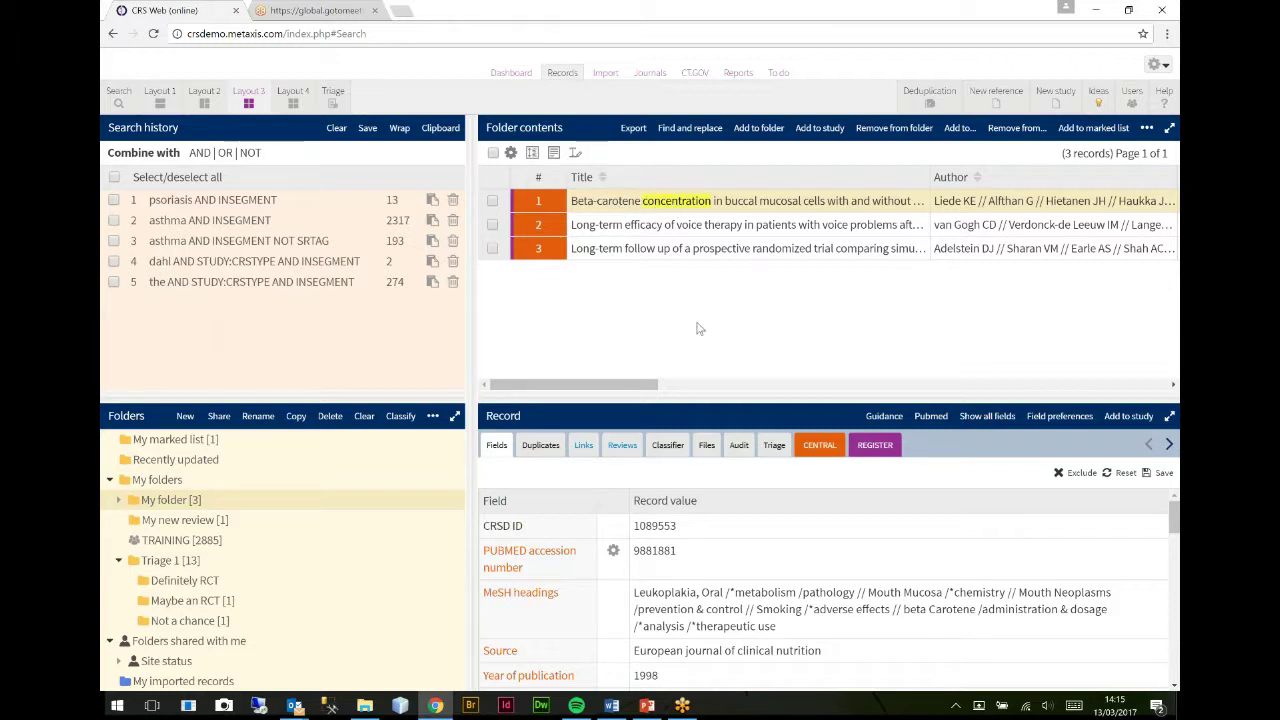
Add the beta-carotene record to the existing study Dooley 2017, found by searching 'Doo'
{"action": "left_click", "coordinate": [1130, 417]}
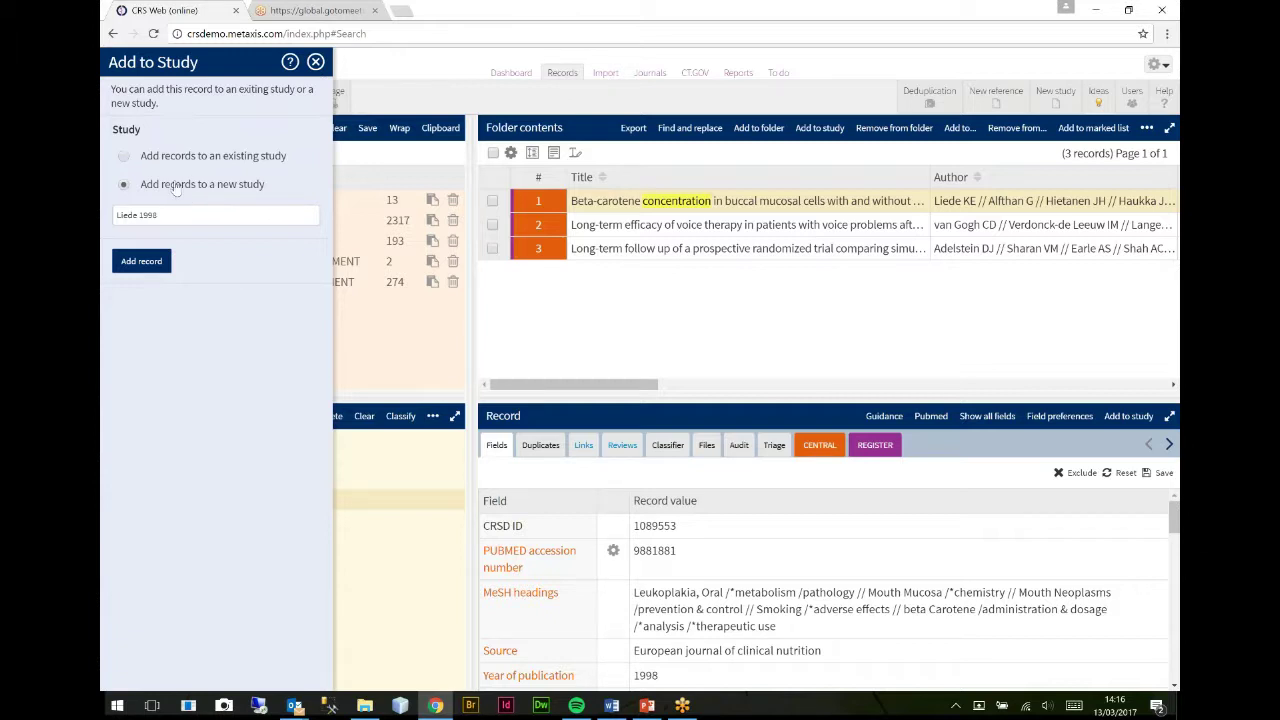
{"action": "left_click", "coordinate": [124, 156]}
{"action": "left_click", "coordinate": [194, 215]}
{"action": "type", "text": "Doo"}
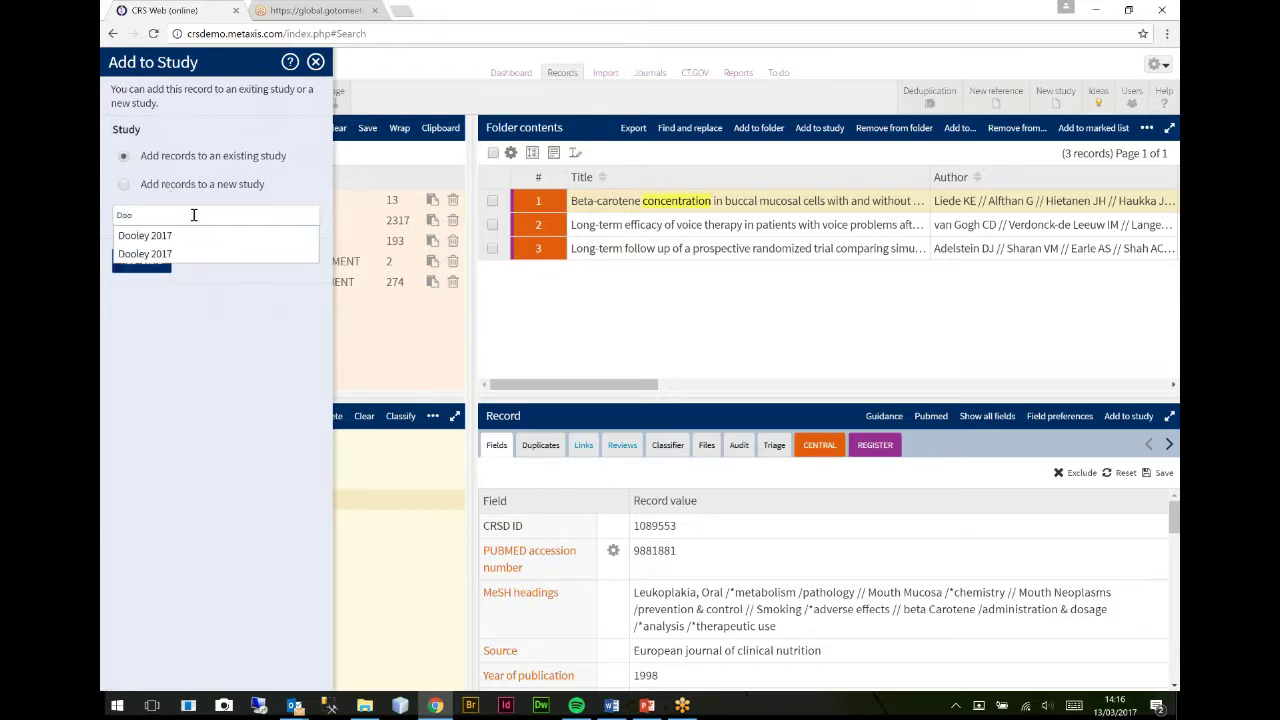
{"action": "key", "text": "Down"}
{"action": "key", "text": "Return"}
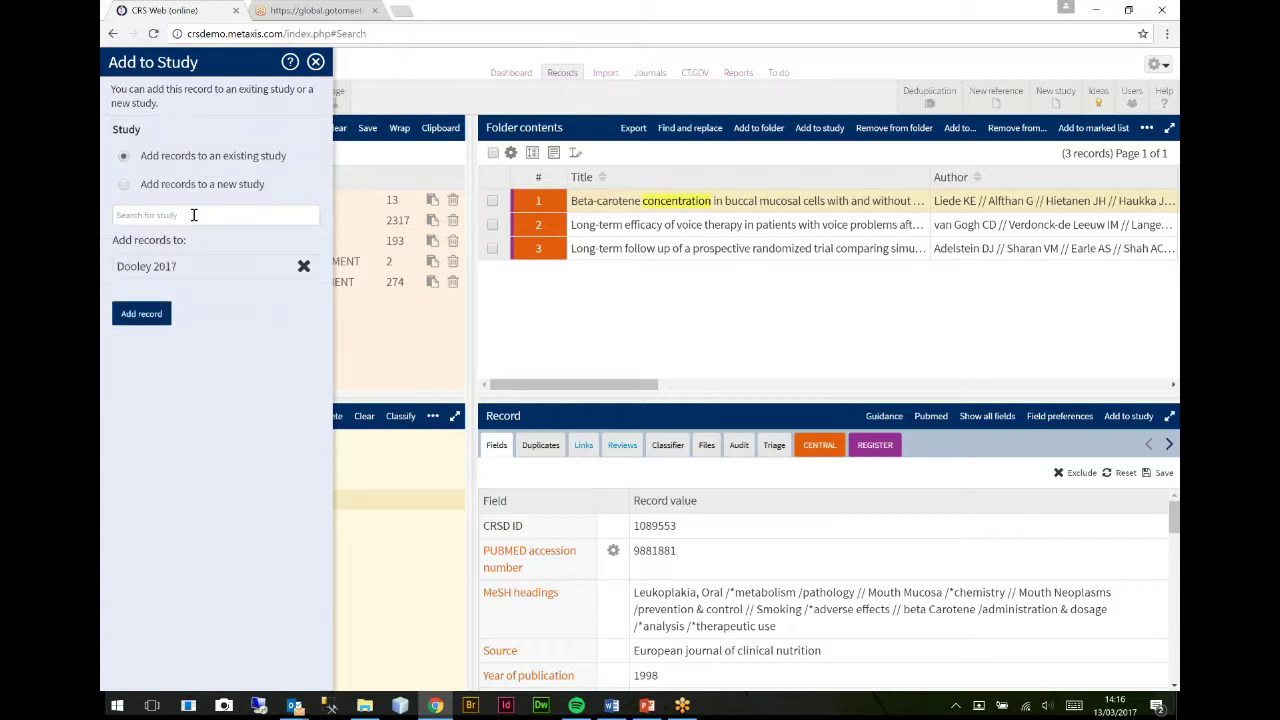
{"action": "left_click", "coordinate": [131, 315]}
{"action": "left_click", "coordinate": [315, 62]}
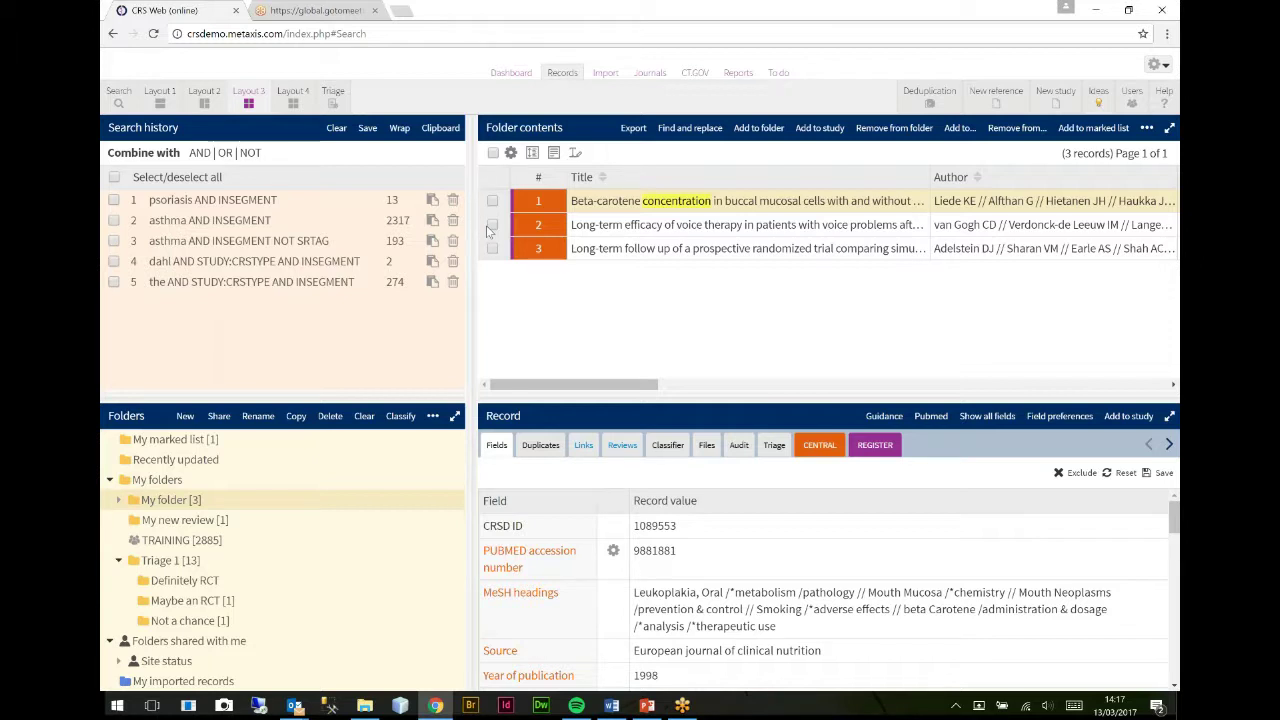
Restrict the search for 'the' to Studies only and select the query word
{"action": "left_click", "coordinate": [118, 100]}
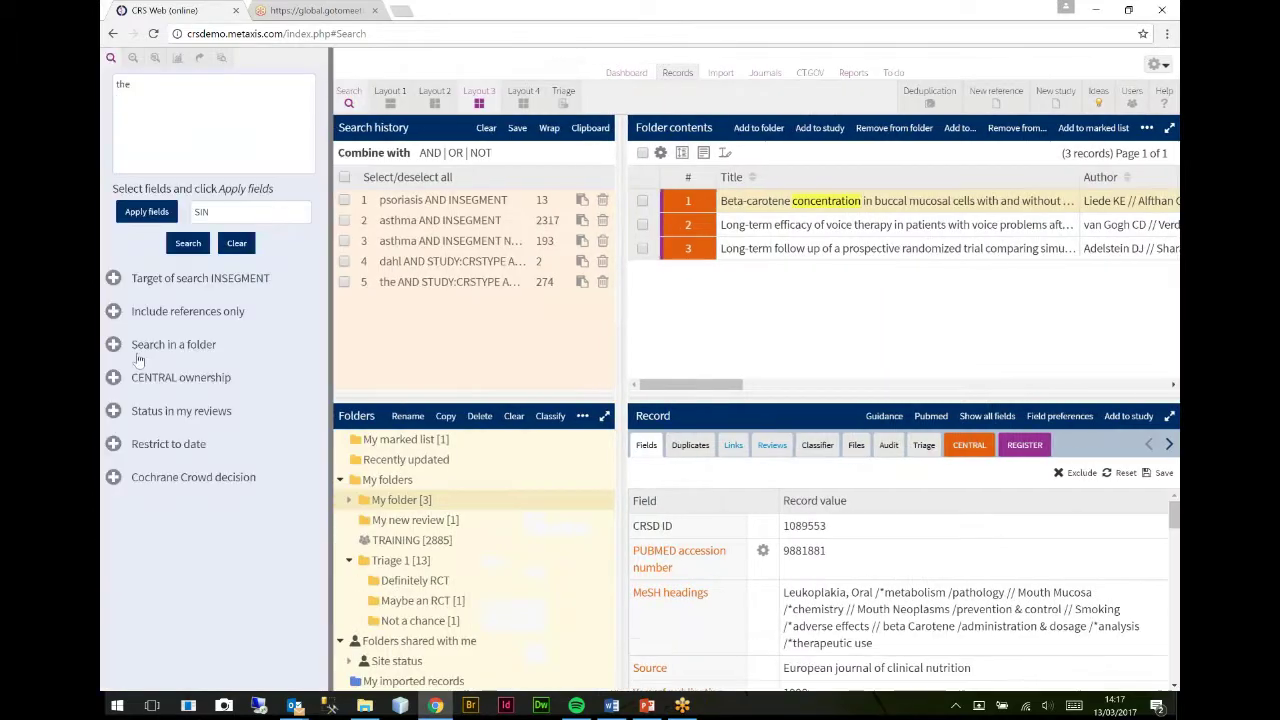
{"action": "left_click", "coordinate": [112, 311]}
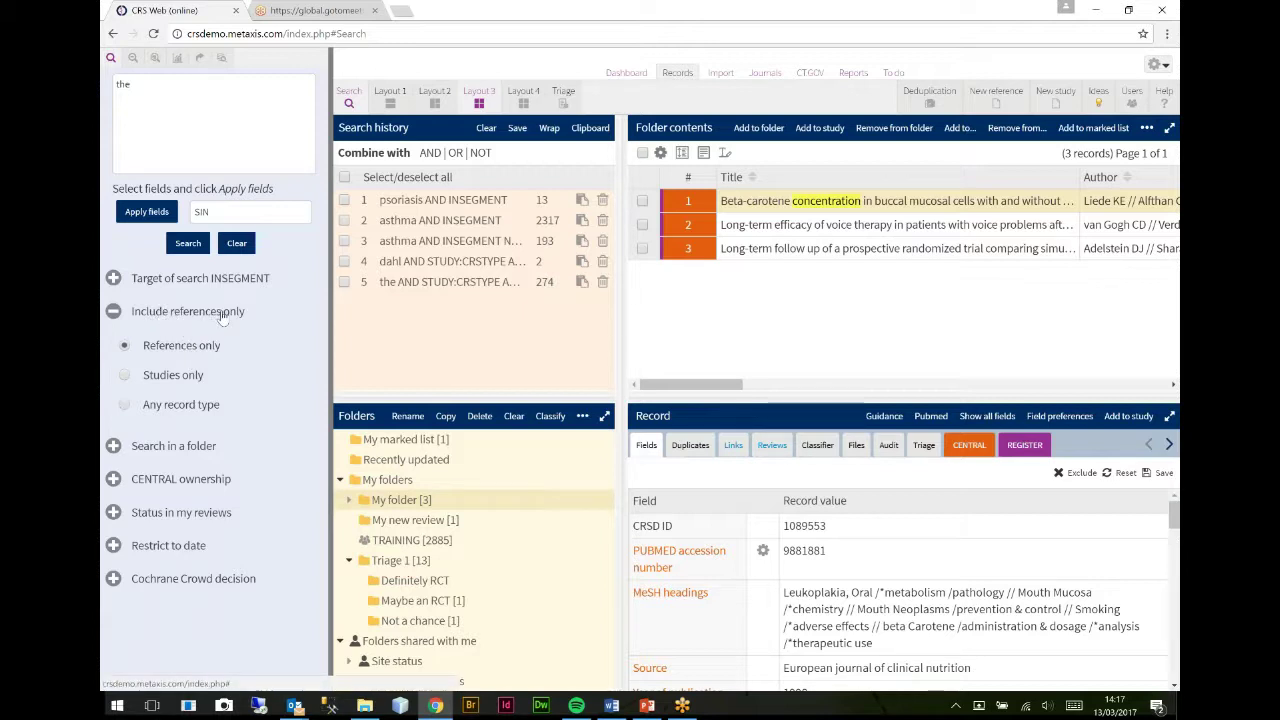
{"action": "left_click", "coordinate": [150, 376]}
{"action": "left_click", "coordinate": [145, 405]}
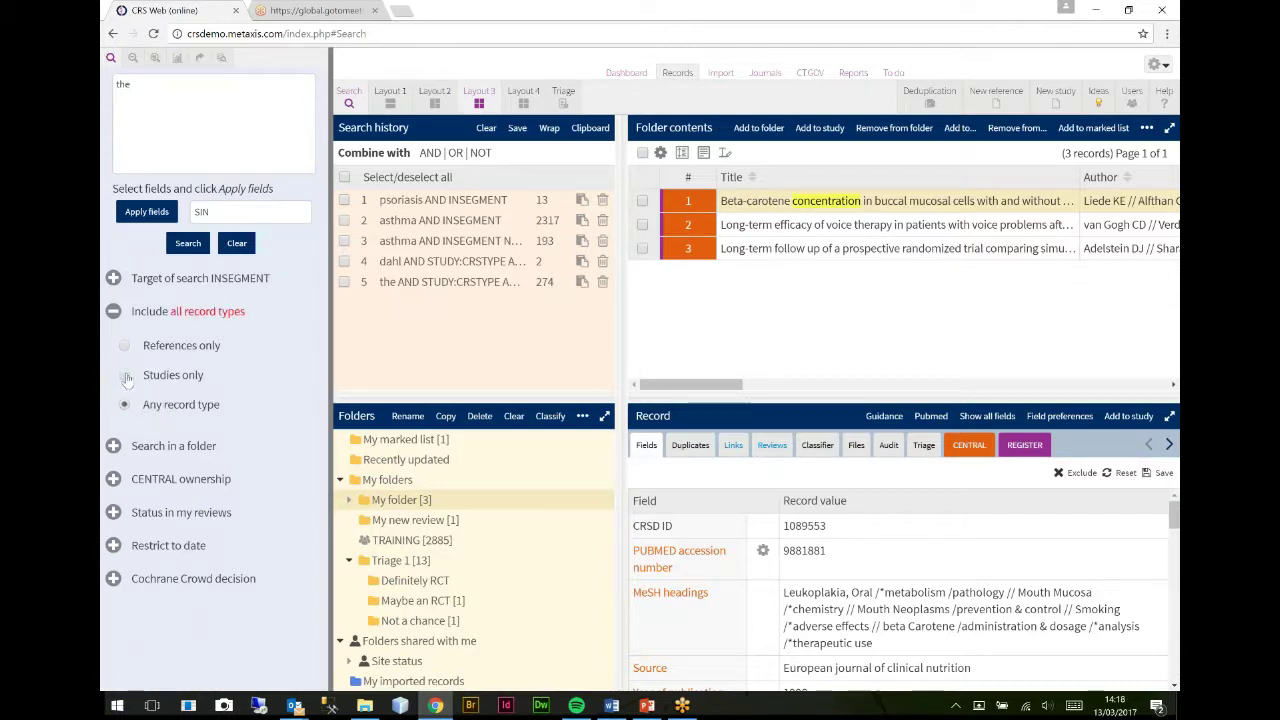
{"action": "left_click", "coordinate": [126, 377]}
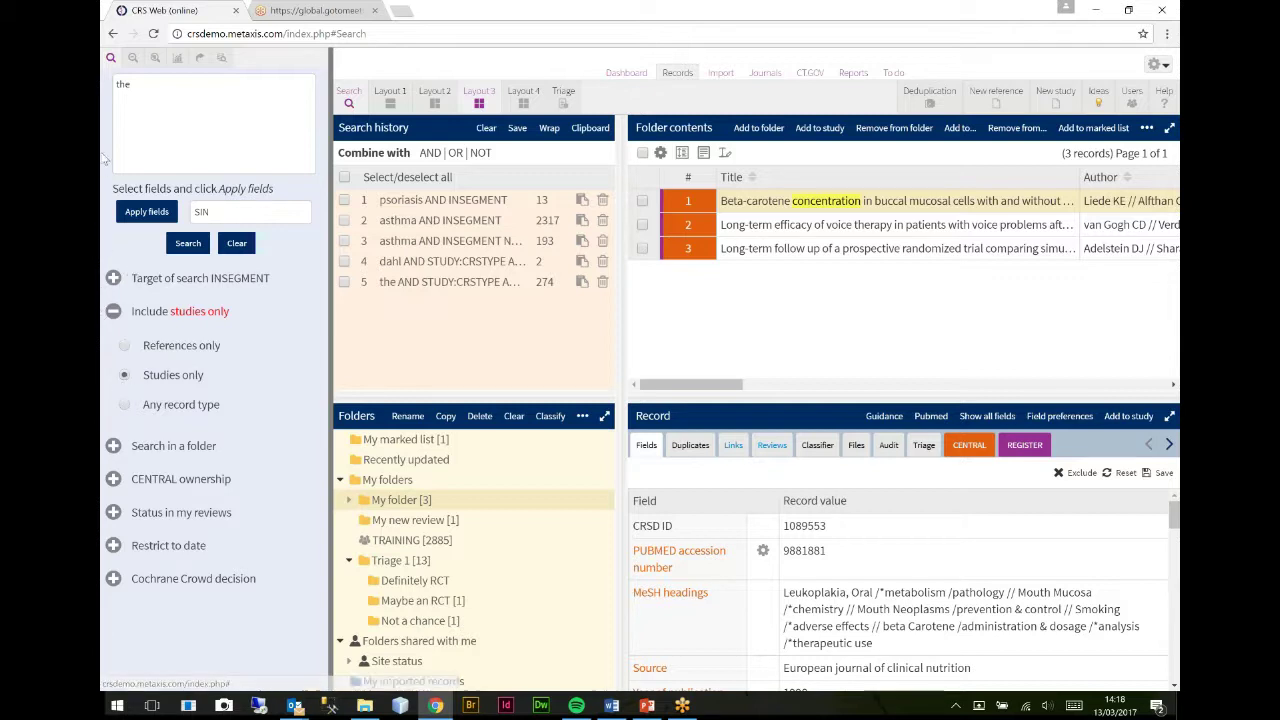
{"action": "double_click", "coordinate": [122, 84]}
Search Google for 'the' in a new tab, then return to the CRS Web tab
{"action": "left_click_drag", "start_coordinate": [122, 84], "coordinate": [118, 10]}
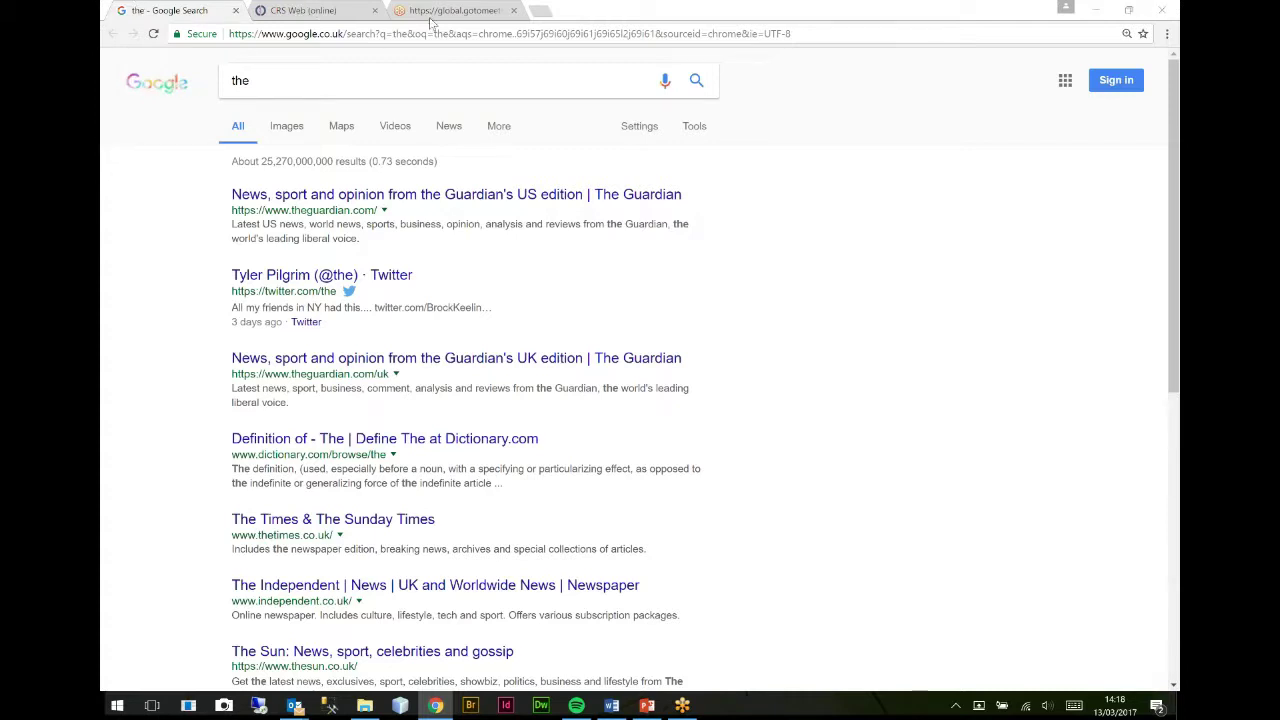
{"action": "left_click", "coordinate": [295, 10]}
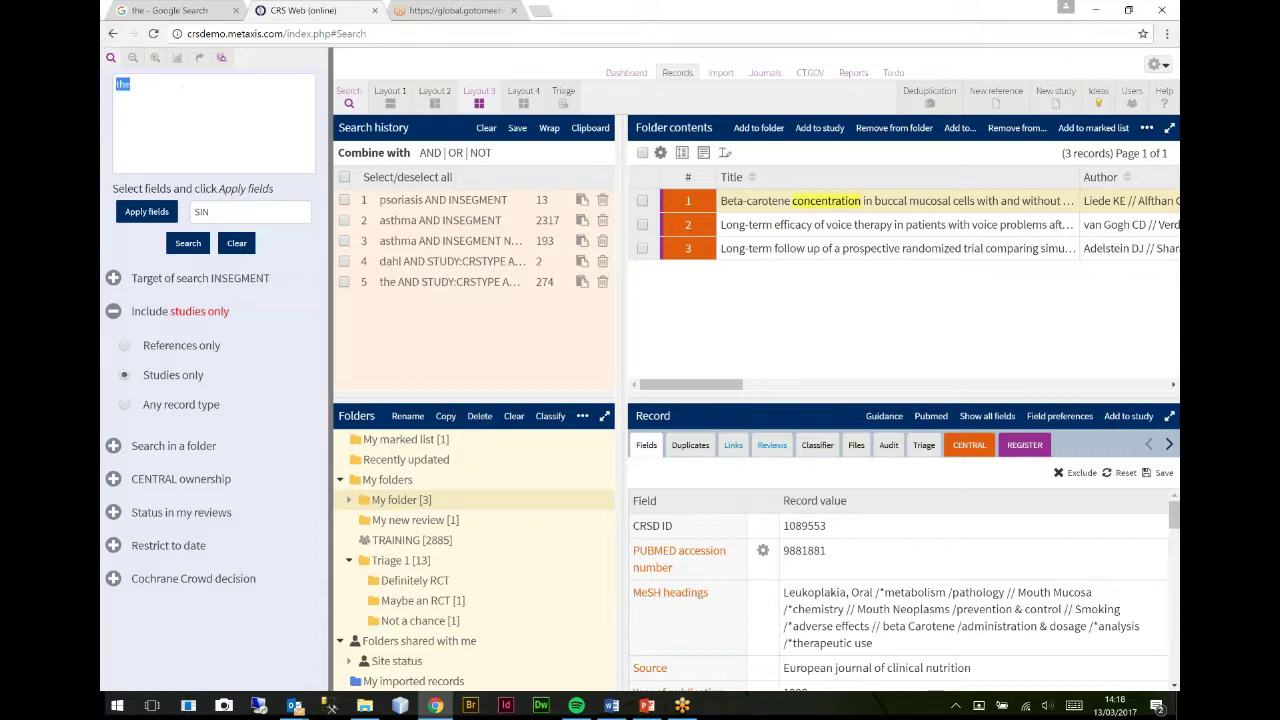
Replace the search term with 'Dooley' for a studies-only search
{"action": "key", "text": "BackSpace"}
{"action": "type", "text": "Dooley"}
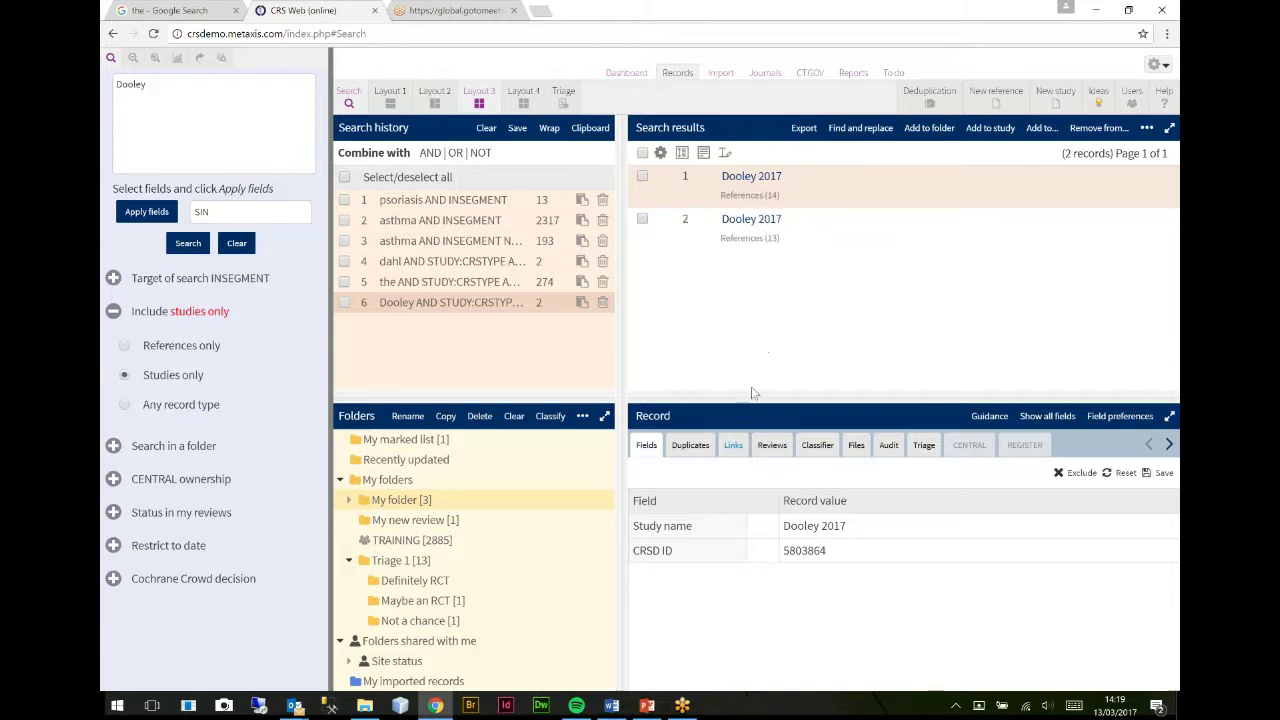
Review the references linked to both Dooley 2017 studies, then reload the 13 psoriasis results
{"action": "left_click", "coordinate": [735, 447]}
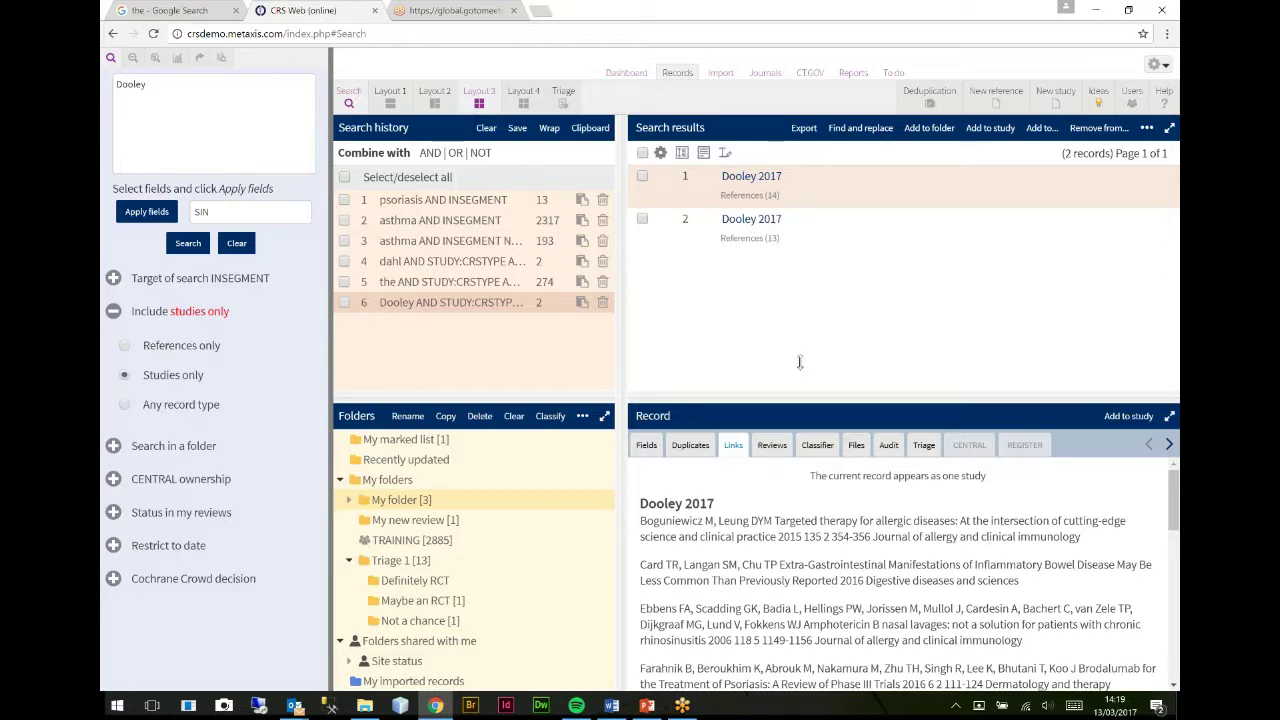
{"action": "left_click_drag", "start_coordinate": [799, 362], "coordinate": [790, 257]}
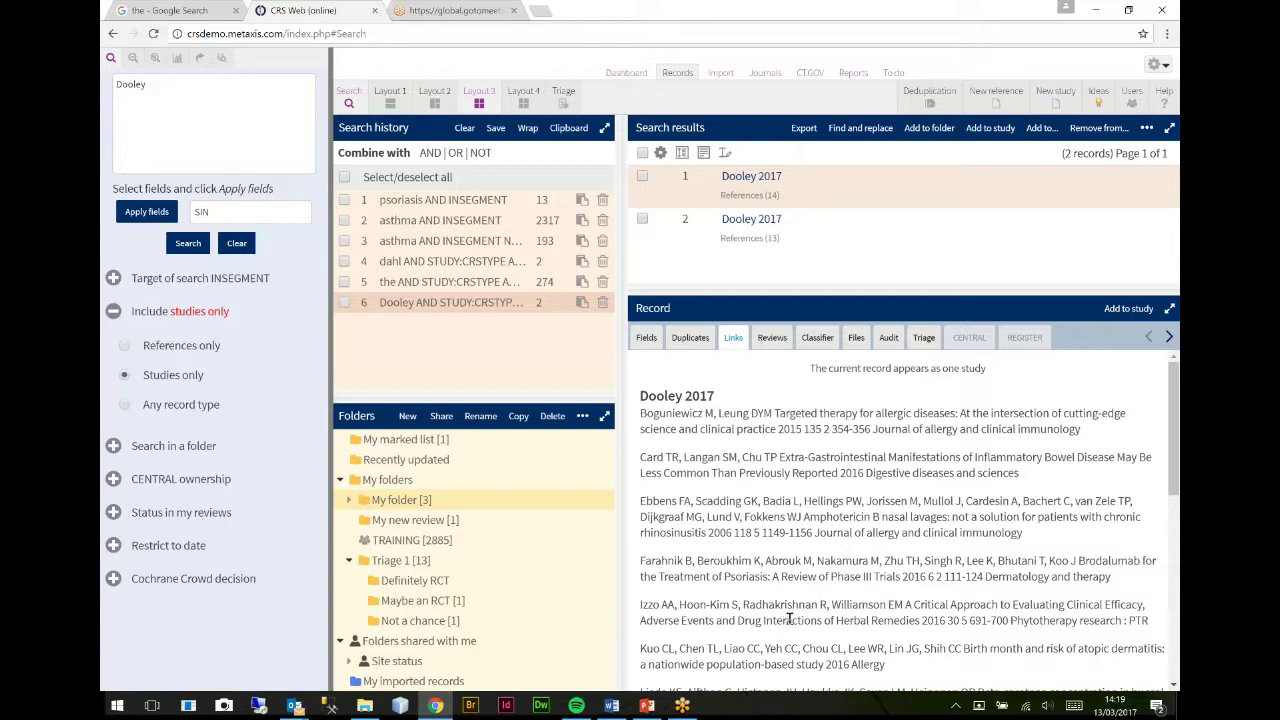
{"action": "scroll", "coordinate": [791, 608], "scroll_direction": "down", "scroll_amount": 6}
{"action": "left_click", "coordinate": [749, 222]}
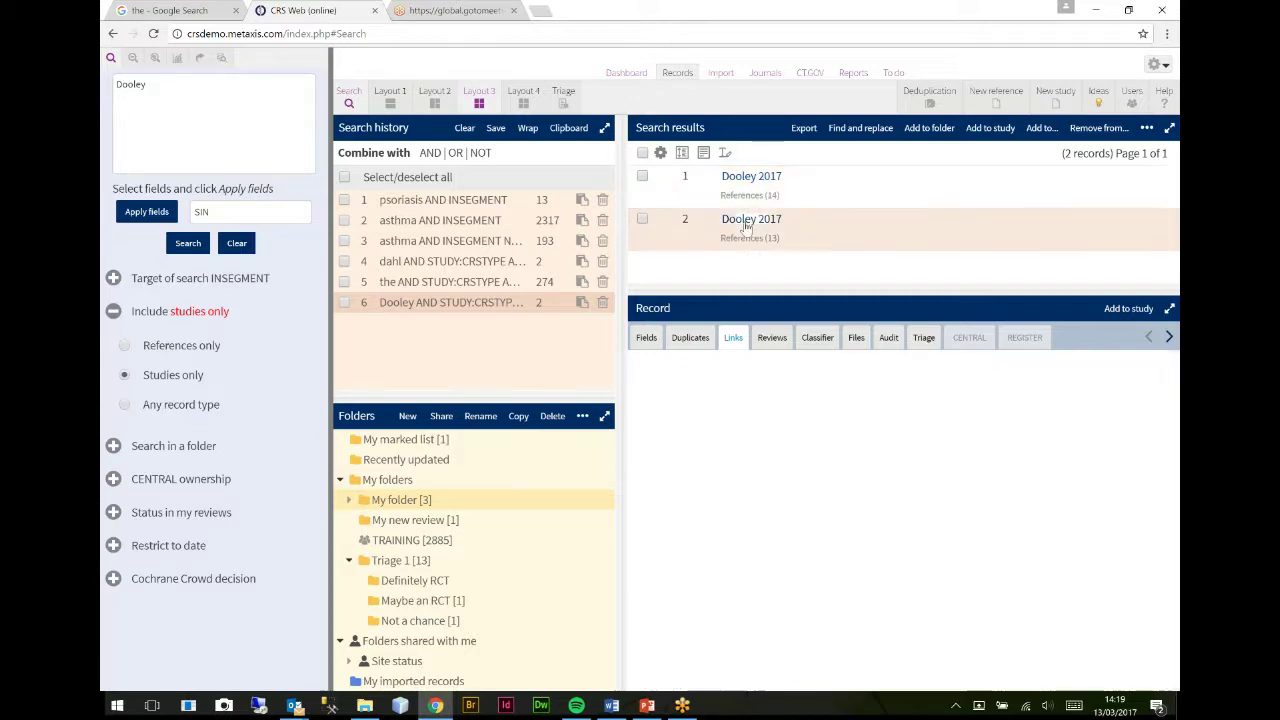
{"action": "left_click", "coordinate": [757, 199]}
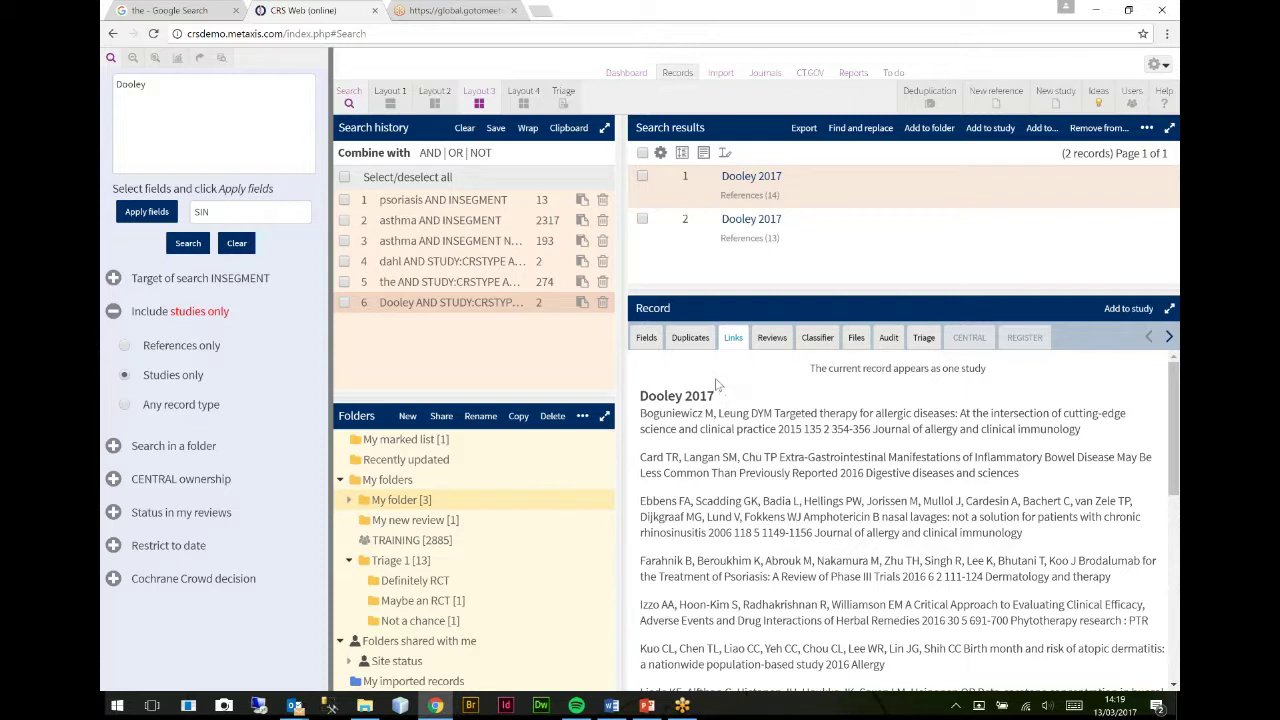
{"action": "left_click", "coordinate": [438, 202]}
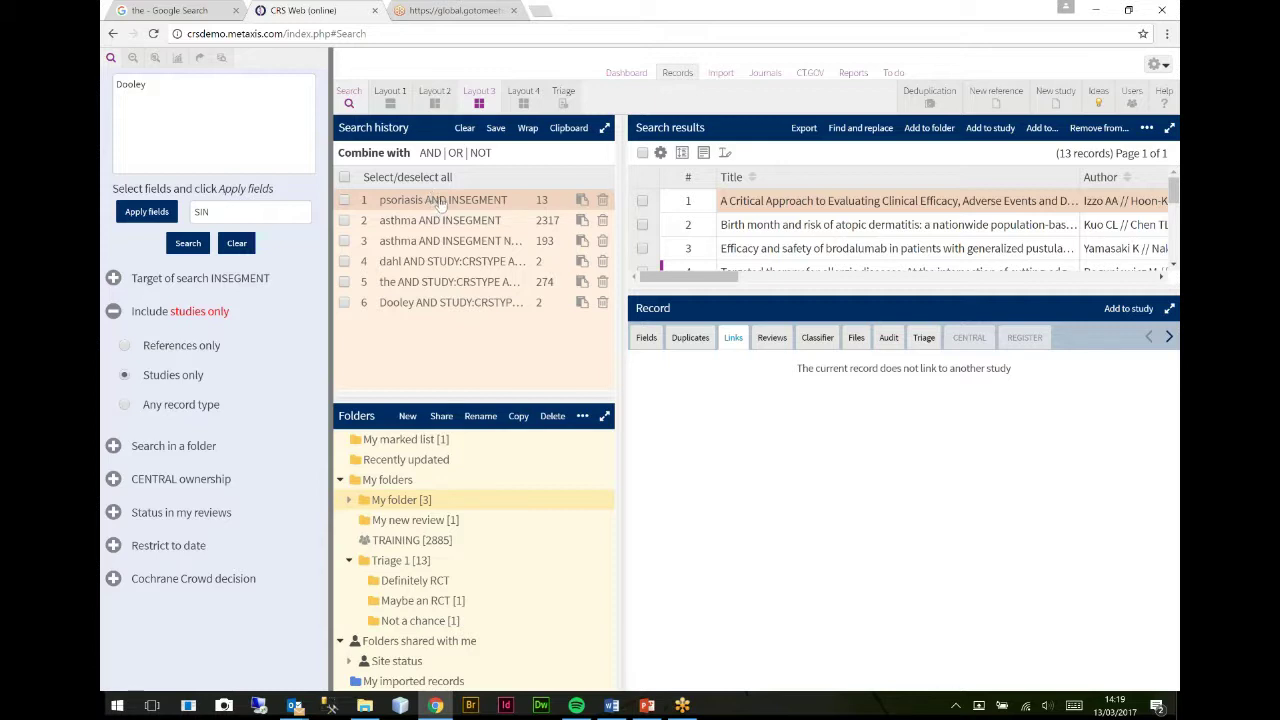
Switch to Layout 4 and inspect the second Dooley 2017 study and Ebbens 2006a
{"action": "left_click", "coordinate": [350, 105]}
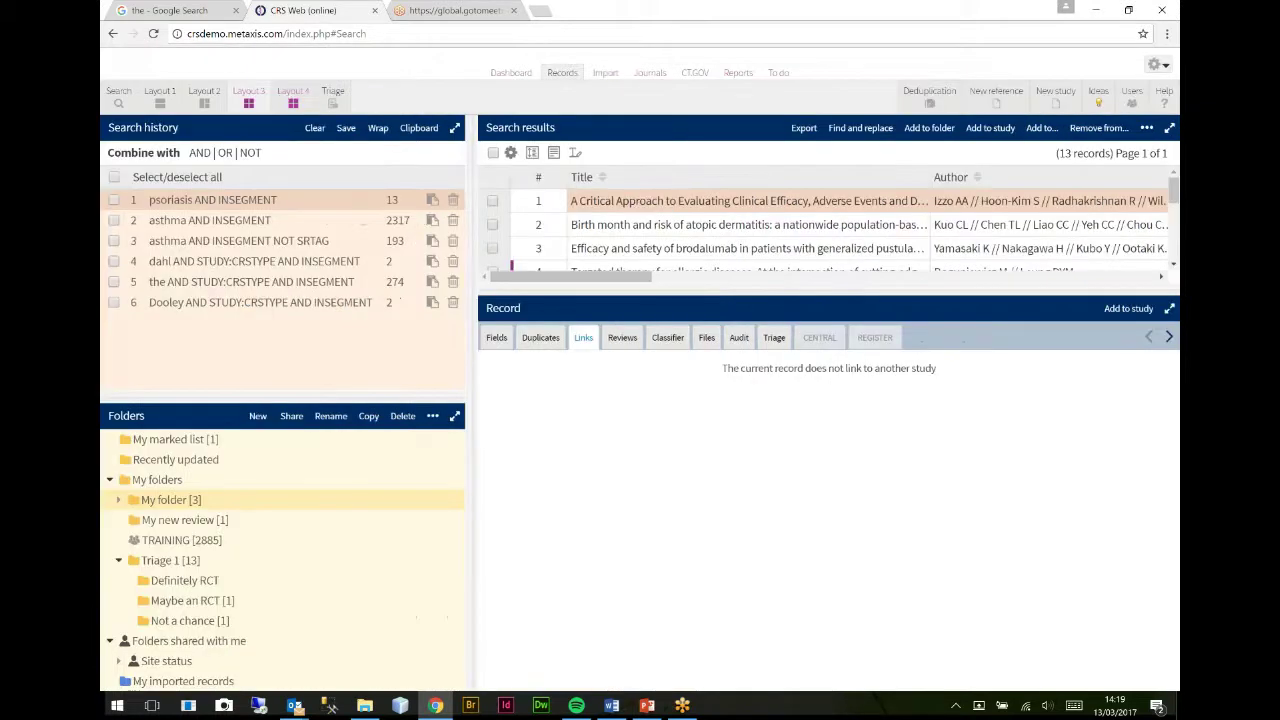
{"action": "left_click", "coordinate": [293, 97]}
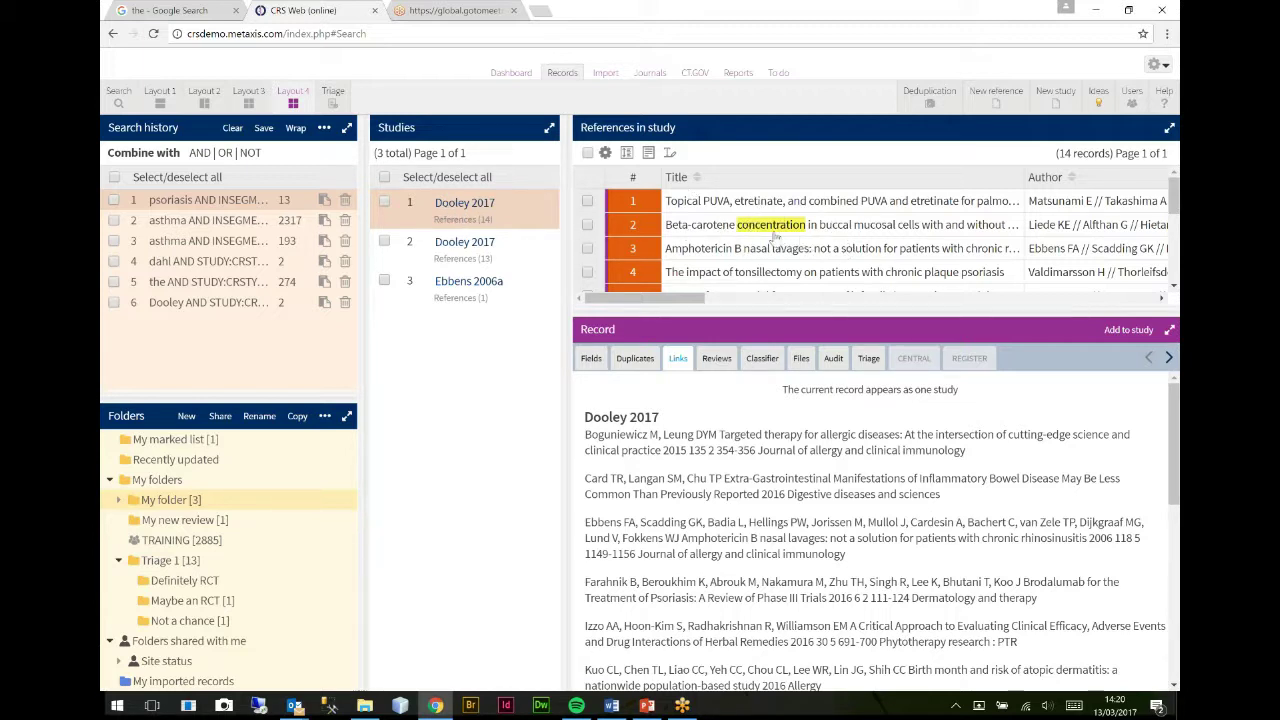
{"action": "left_click", "coordinate": [480, 255]}
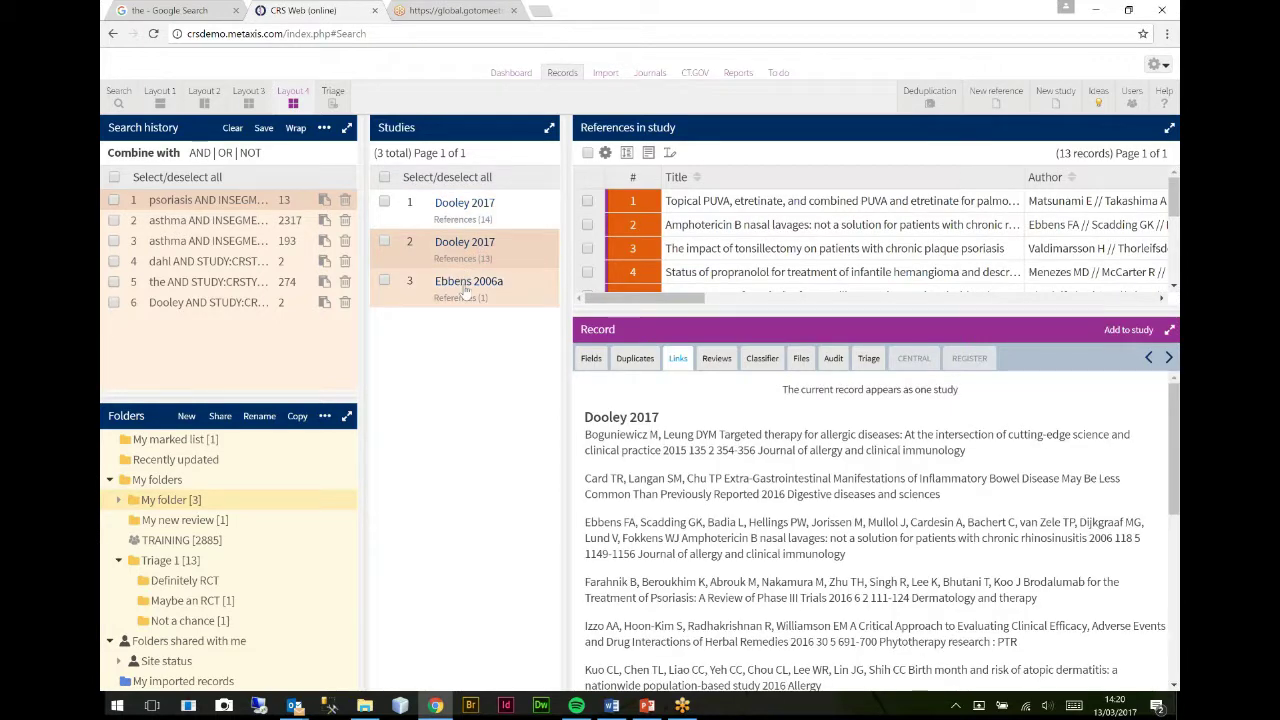
{"action": "left_click", "coordinate": [465, 290]}
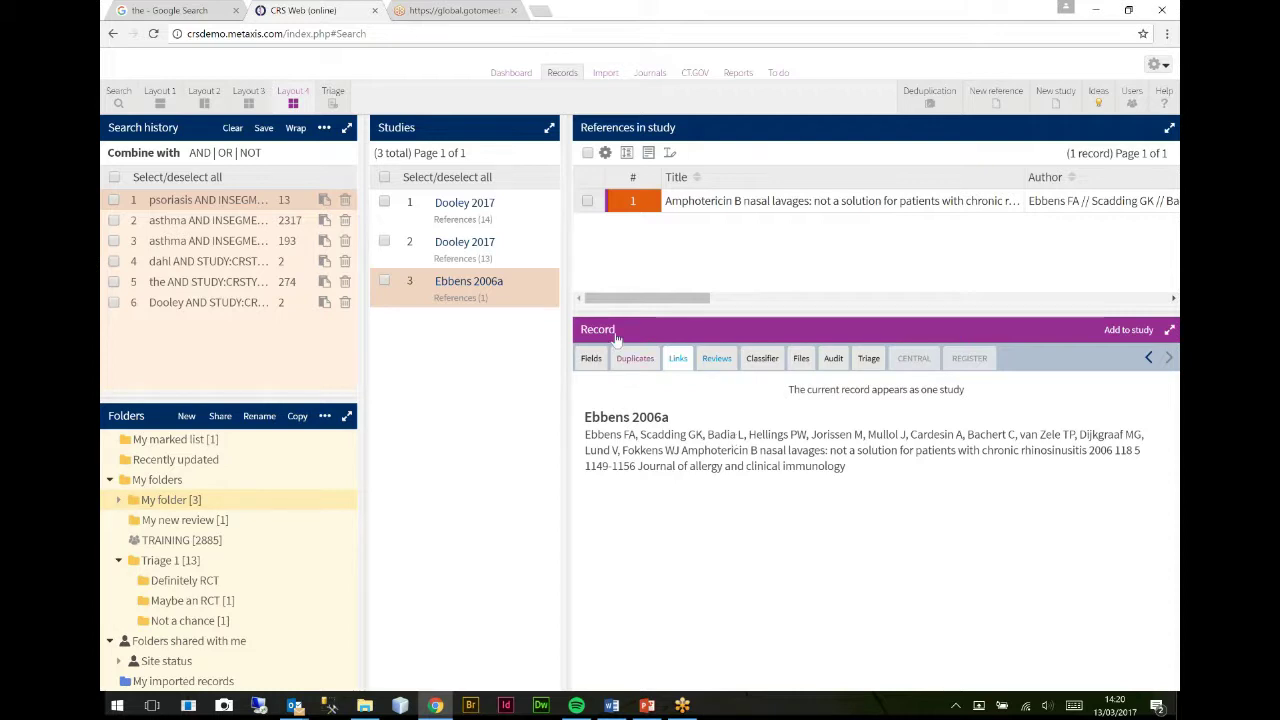
Show the Reviews tab, where Ebbens 2006a is included in review CD008263 on antifungal therapy for rhinosinusitis
{"action": "left_click", "coordinate": [716, 358]}
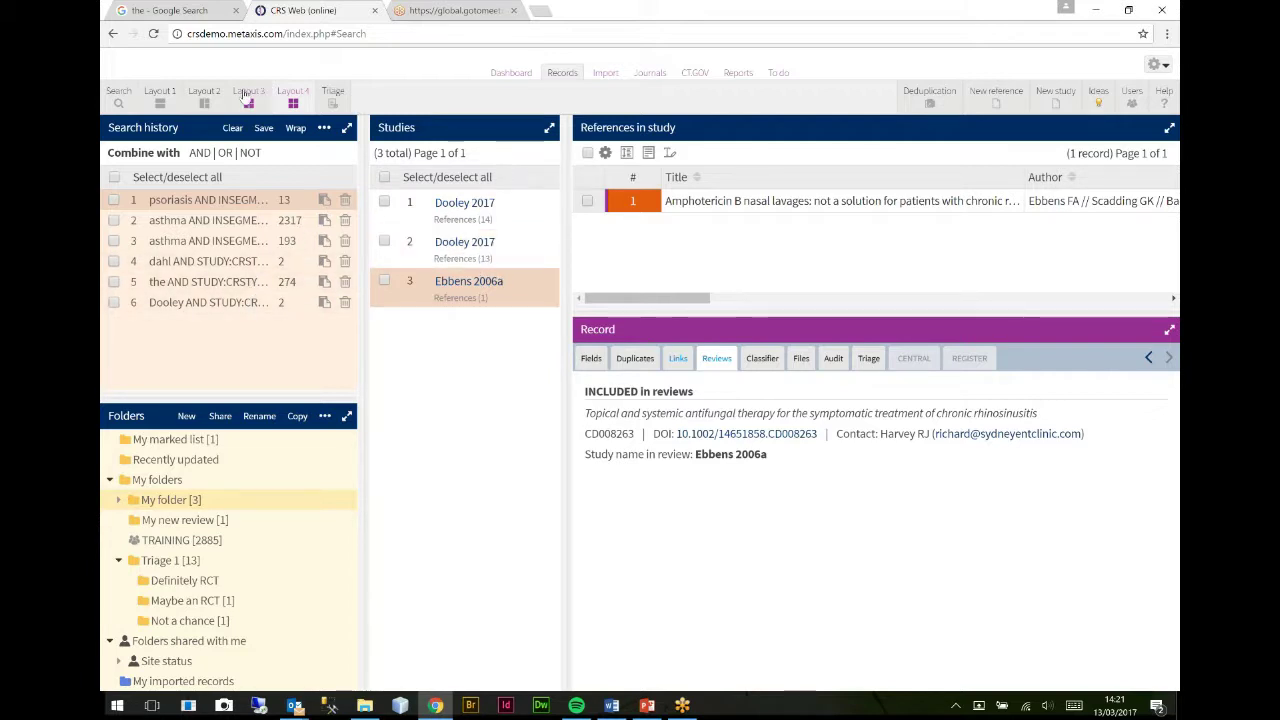
Switch to Layout 3 and load the 274 studies-only results of search 5
{"action": "left_click", "coordinate": [270, 201]}
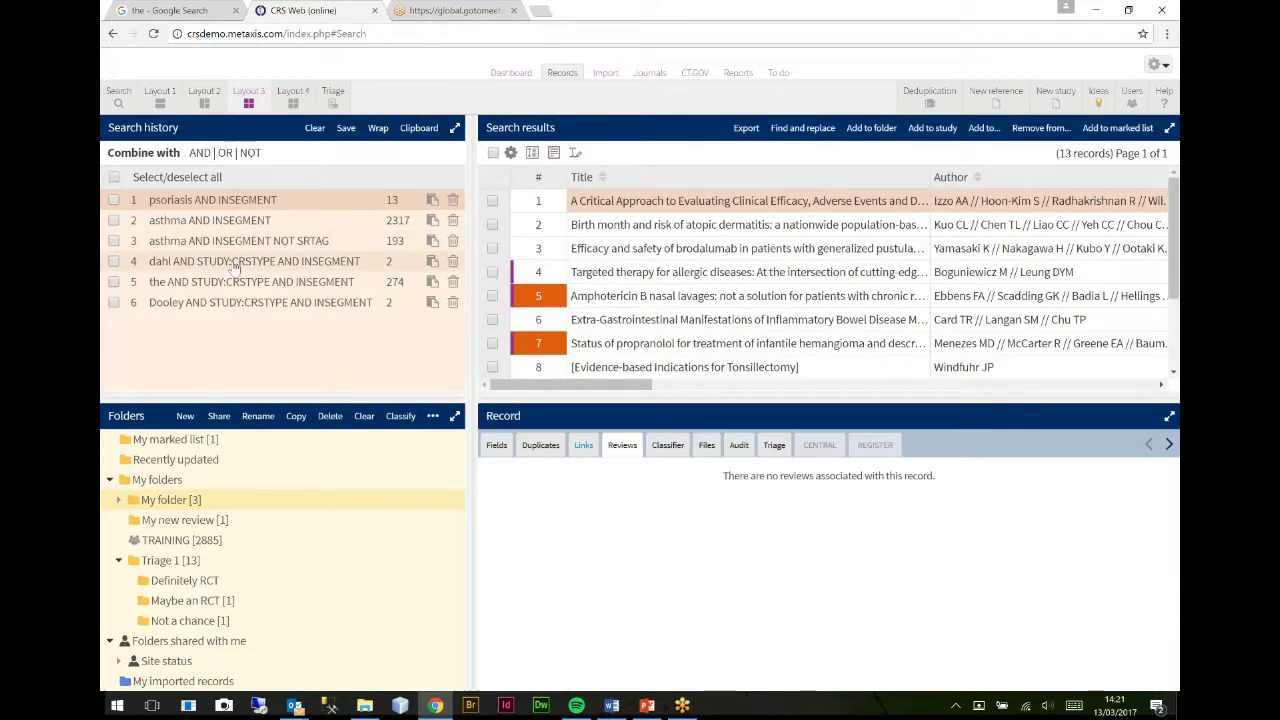
{"action": "left_click", "coordinate": [219, 283]}
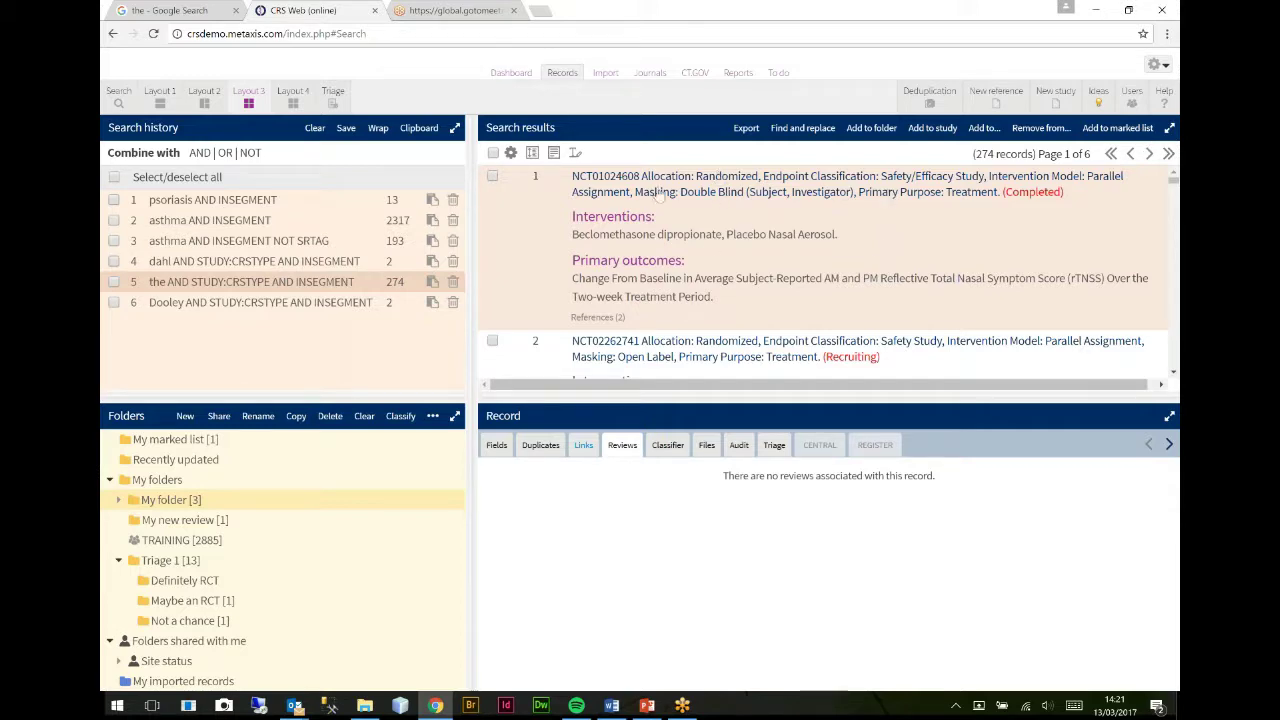
Review the results maximised, restore the panels, and show references linked to NCT01024608
{"action": "left_click", "coordinate": [1172, 130]}
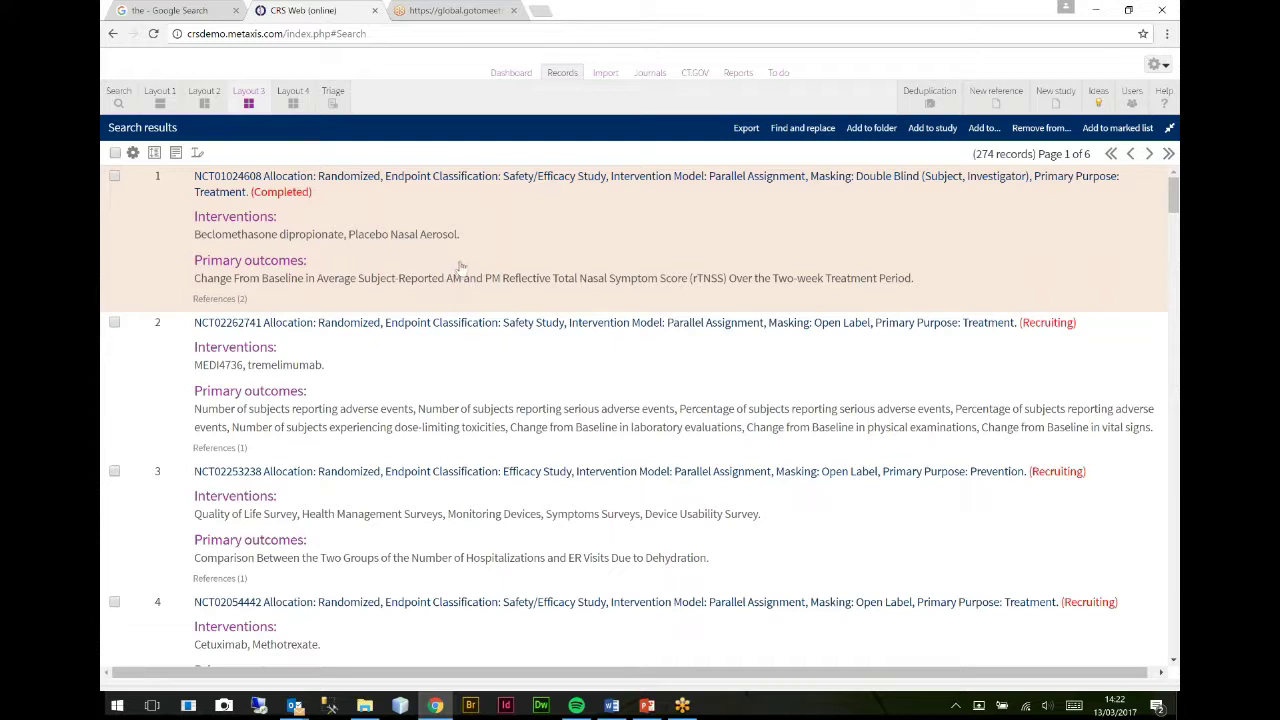
{"action": "left_click", "coordinate": [1169, 128]}
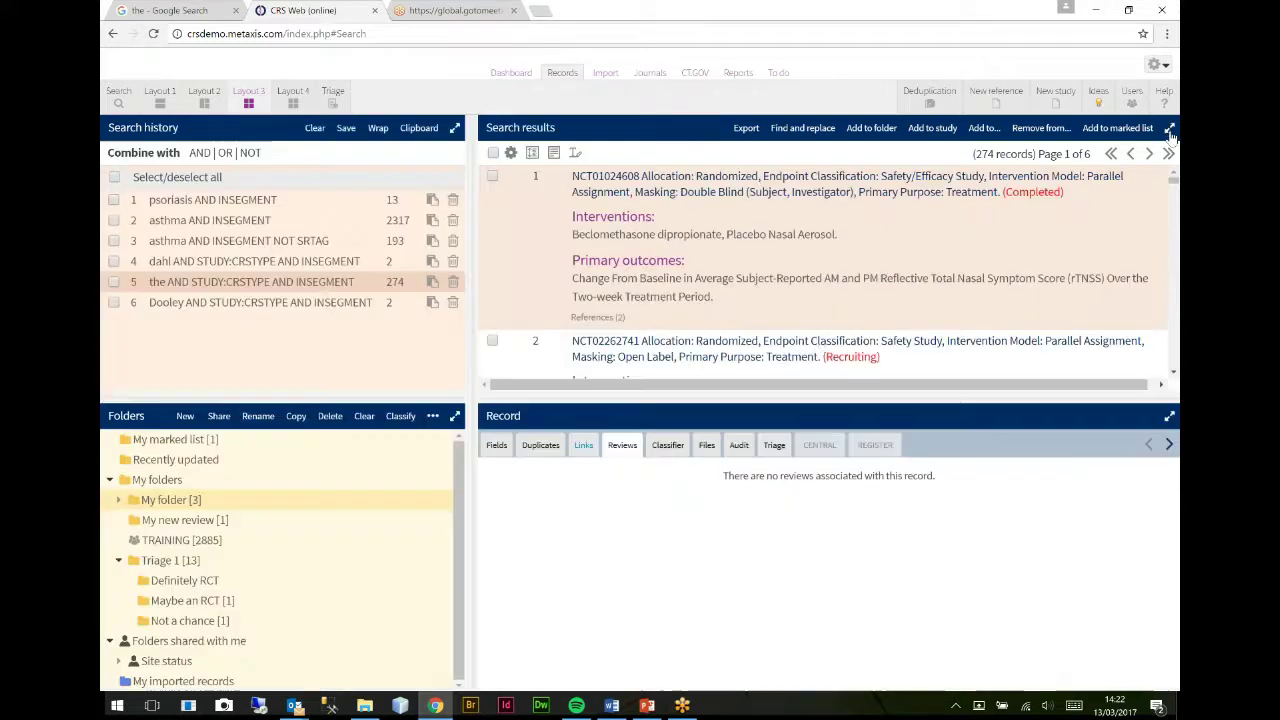
{"action": "left_click", "coordinate": [585, 446]}
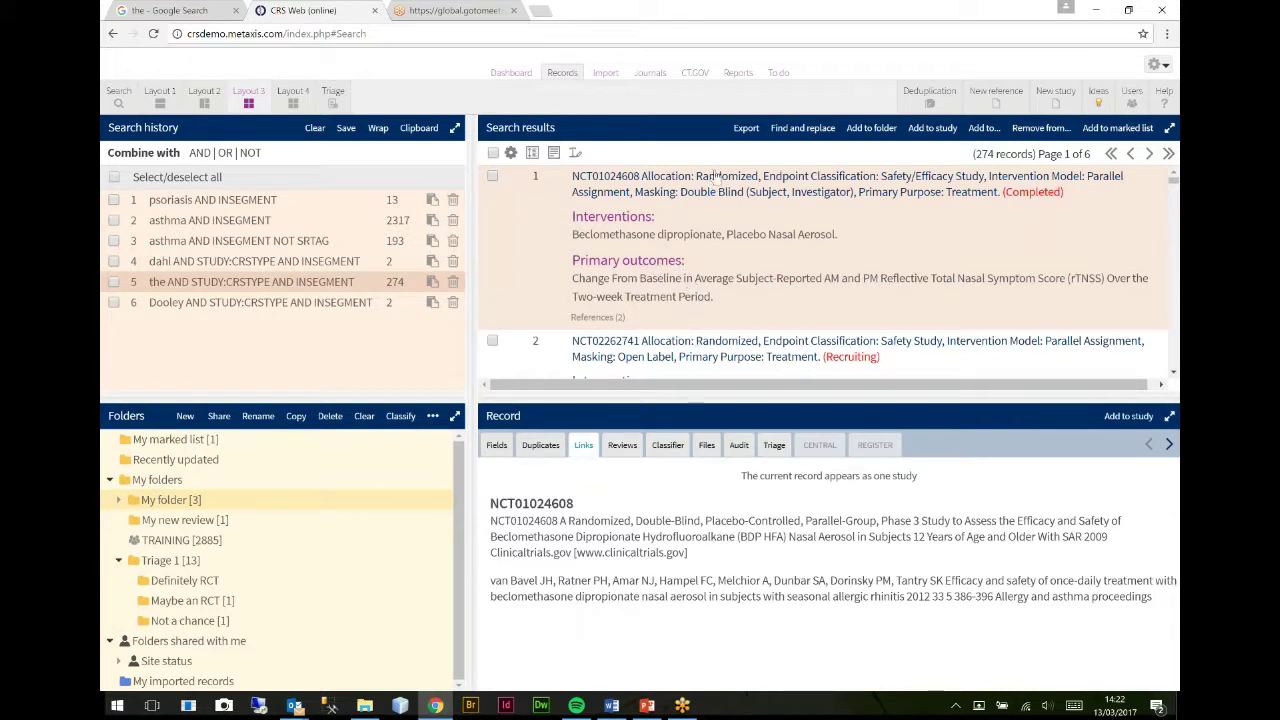